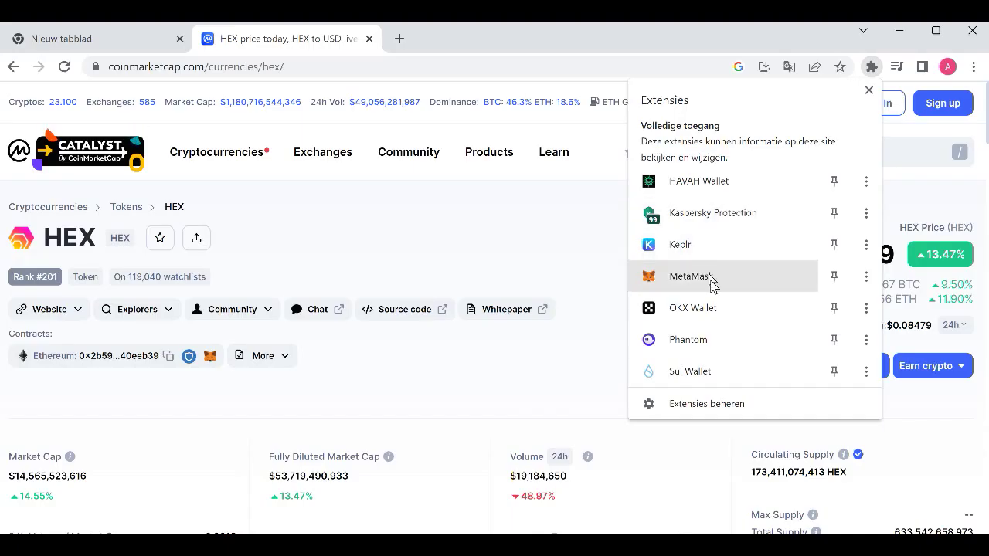
Open the MetaMask wallet's ETH deposit options and continue to Transak to buy ETH
click(712, 281)
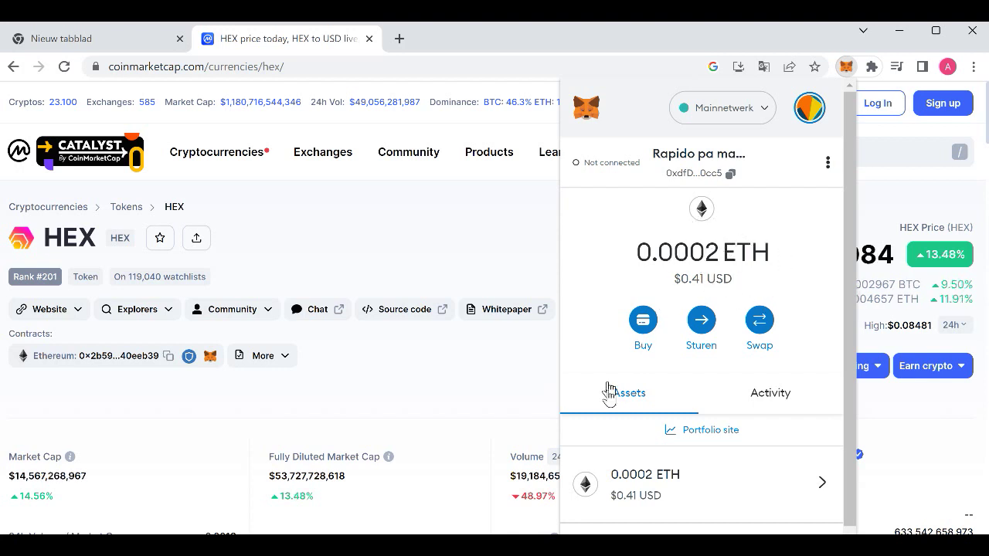
click(642, 328)
scroll(751, 343, down, 1)
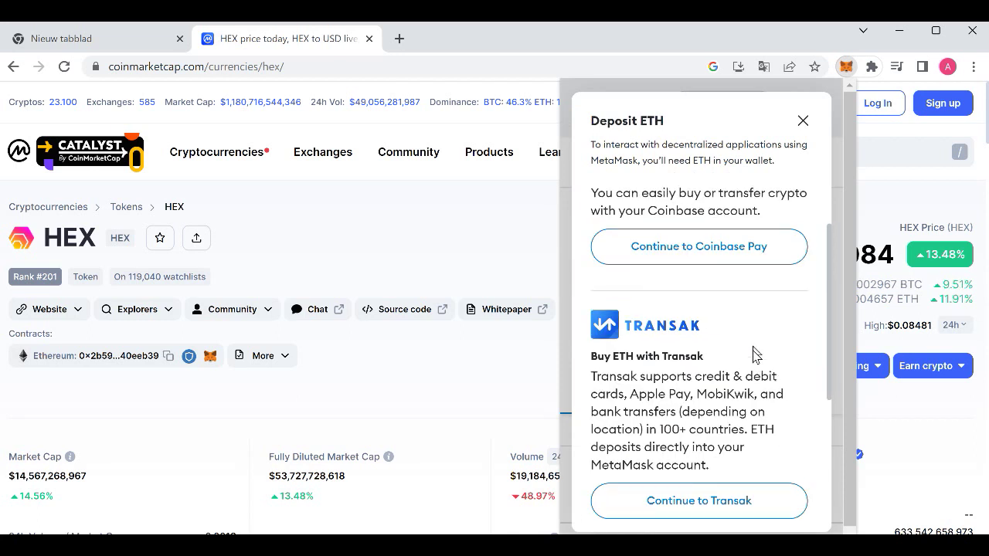
scroll(719, 348, down, 2)
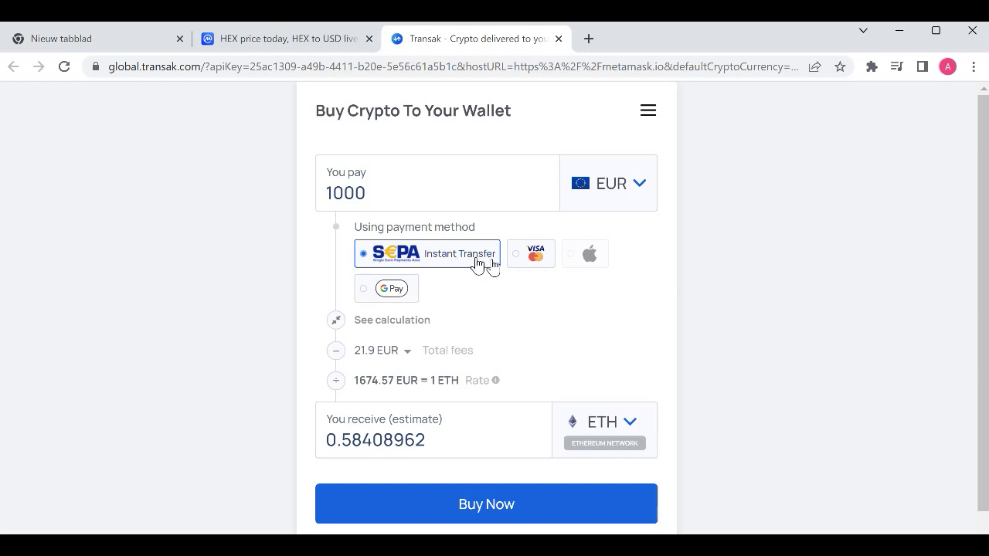
Choose Card Payment as the payment method and set the amount to pay to 50
click(517, 264)
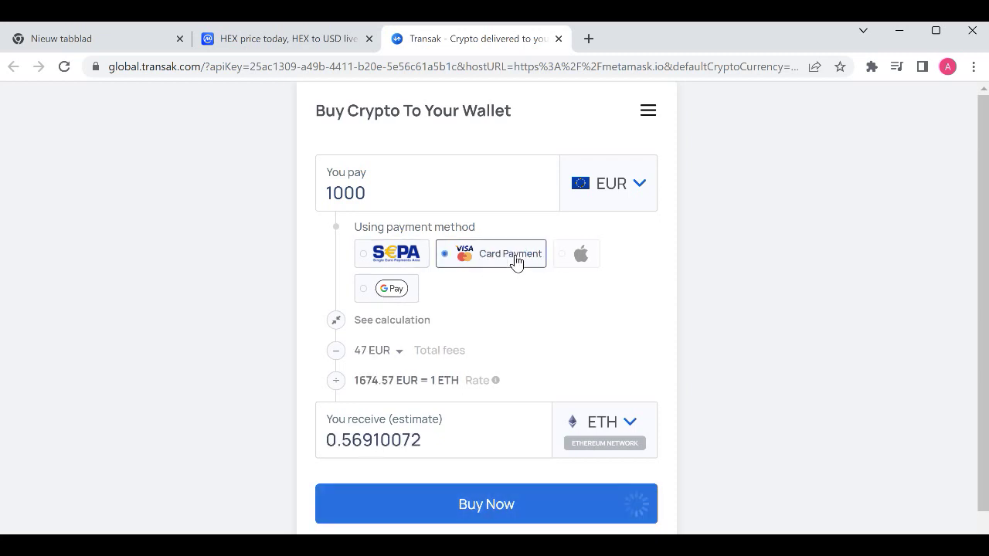
click(386, 200)
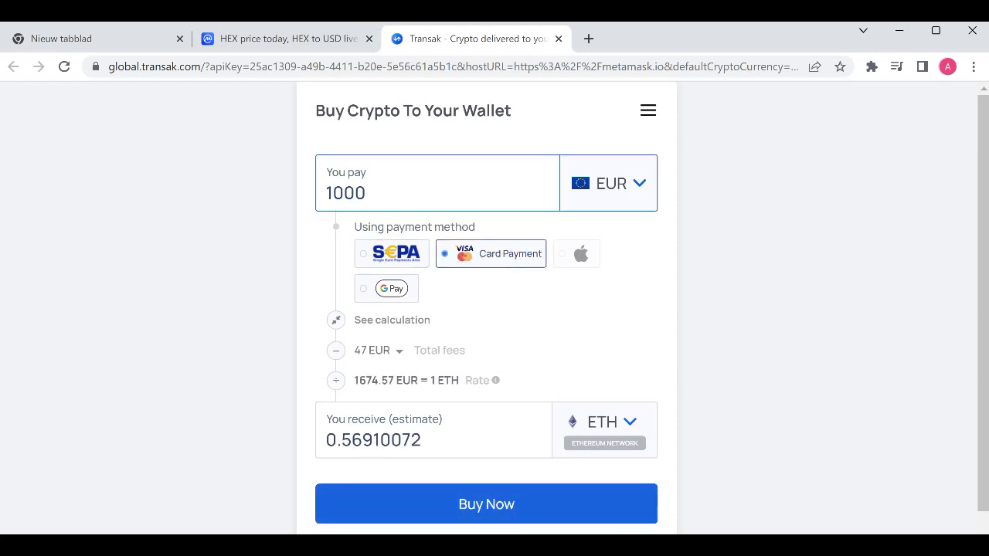
key(BackSpace)
key(BackSpace)
key(BackSpace)
key(BackSpace)
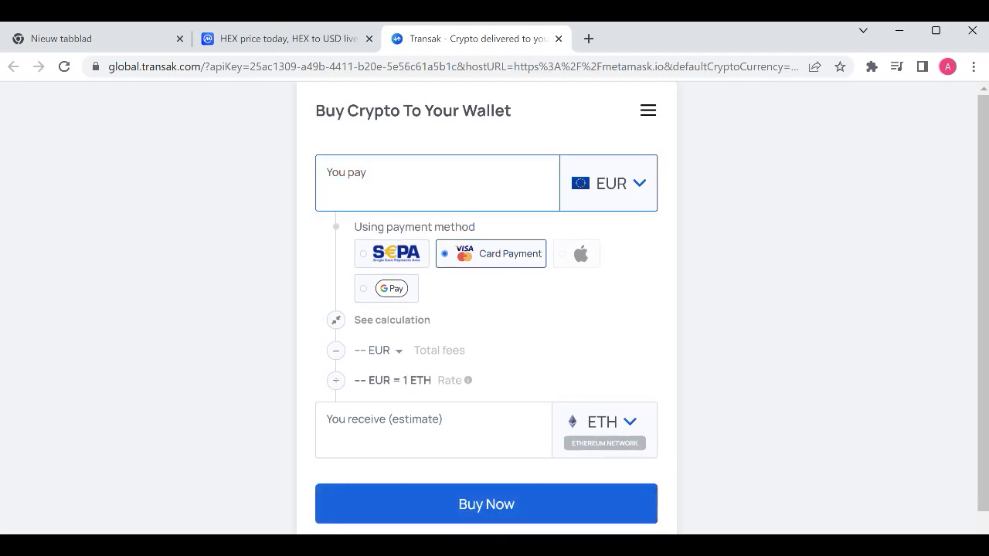
text(50)
Select EUR Euro as the payment currency and proceed to the ETH order details
click(637, 189)
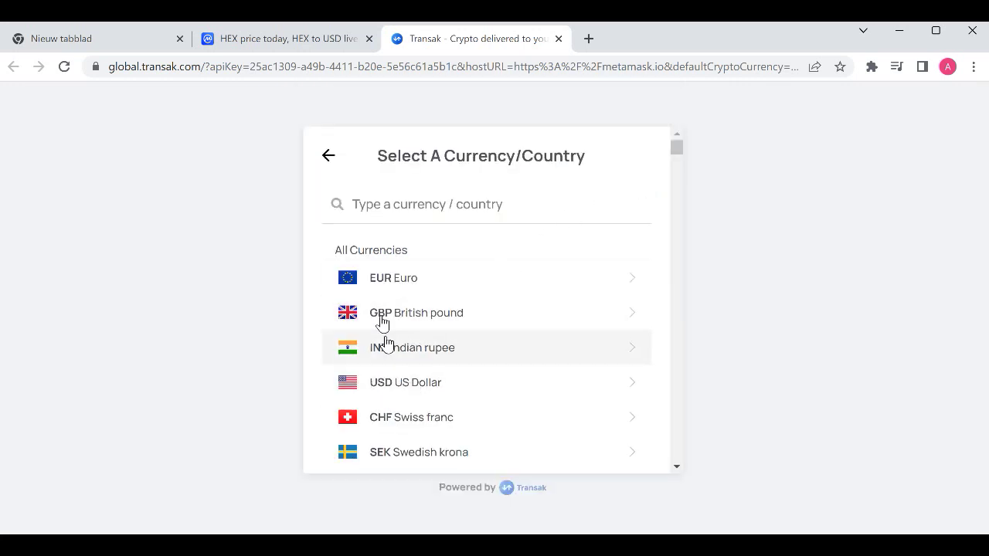
click(428, 284)
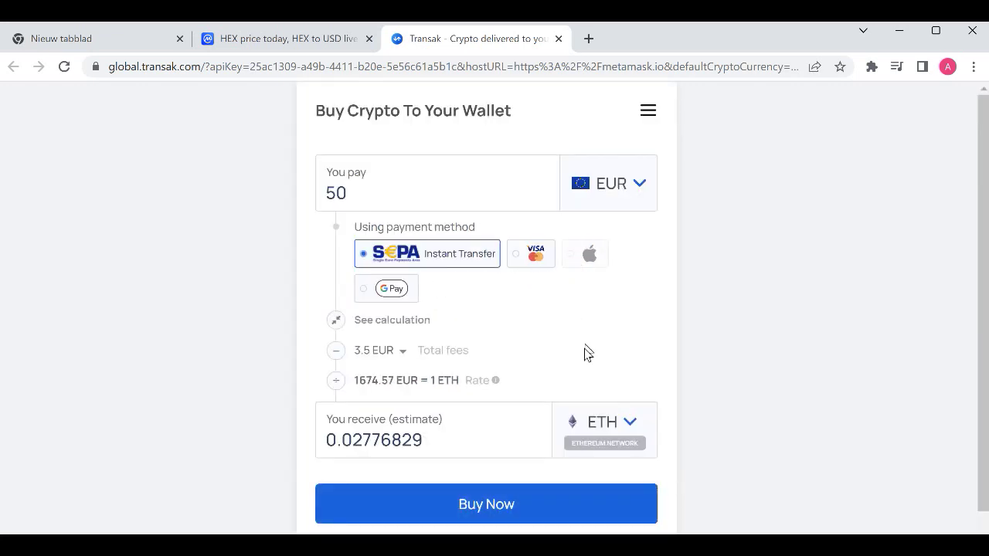
scroll(585, 352, down, 1)
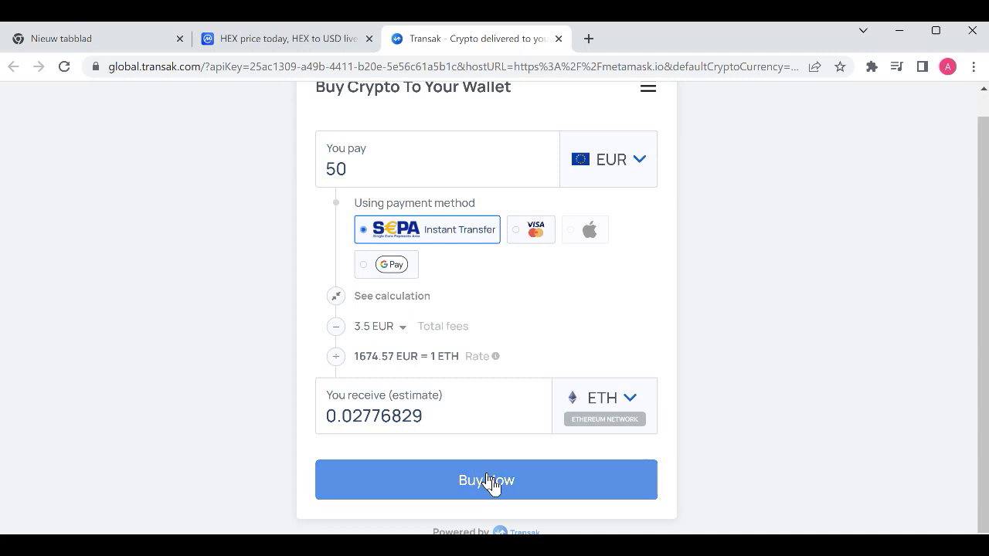
click(516, 485)
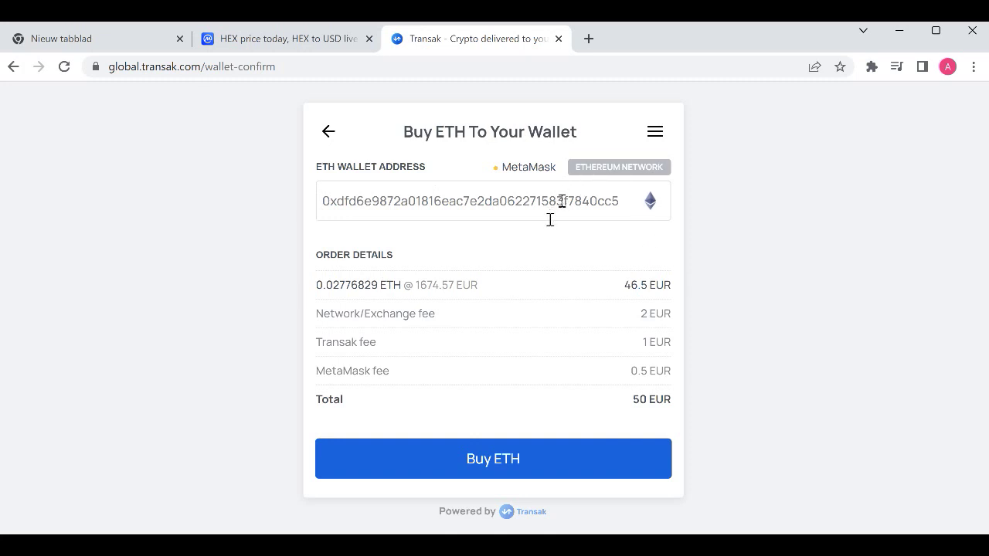
Return to the purchase form and check the list of cryptocurrencies that can be bought
click(328, 136)
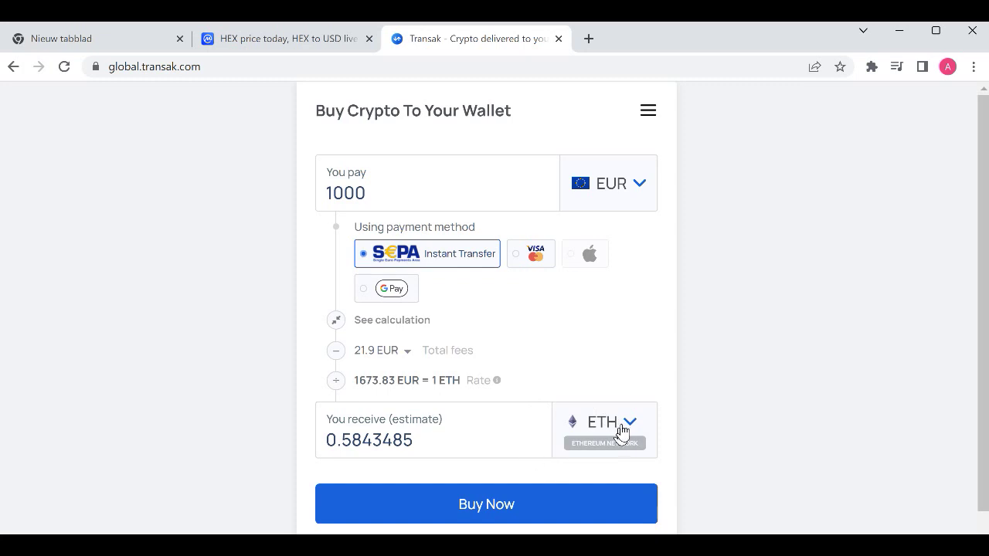
click(630, 427)
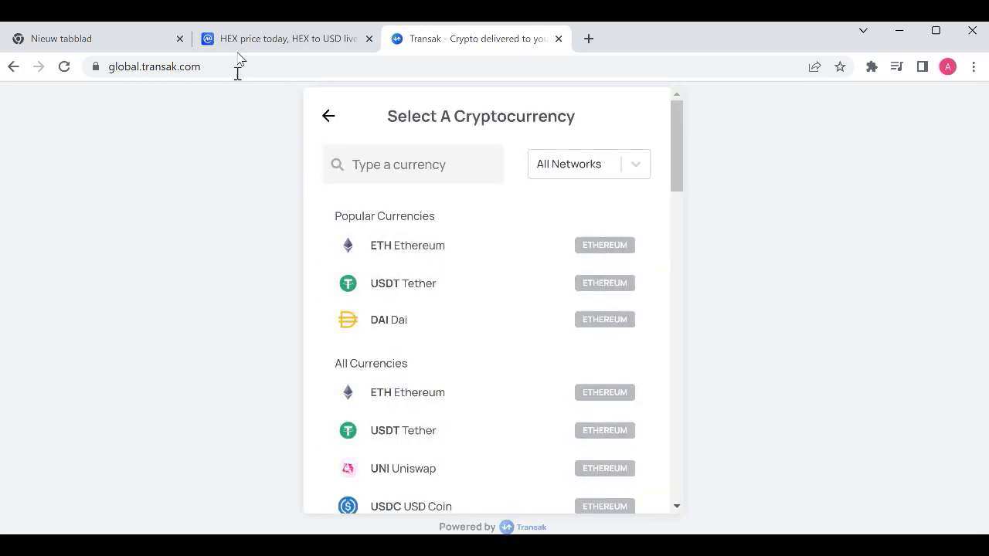
click(328, 118)
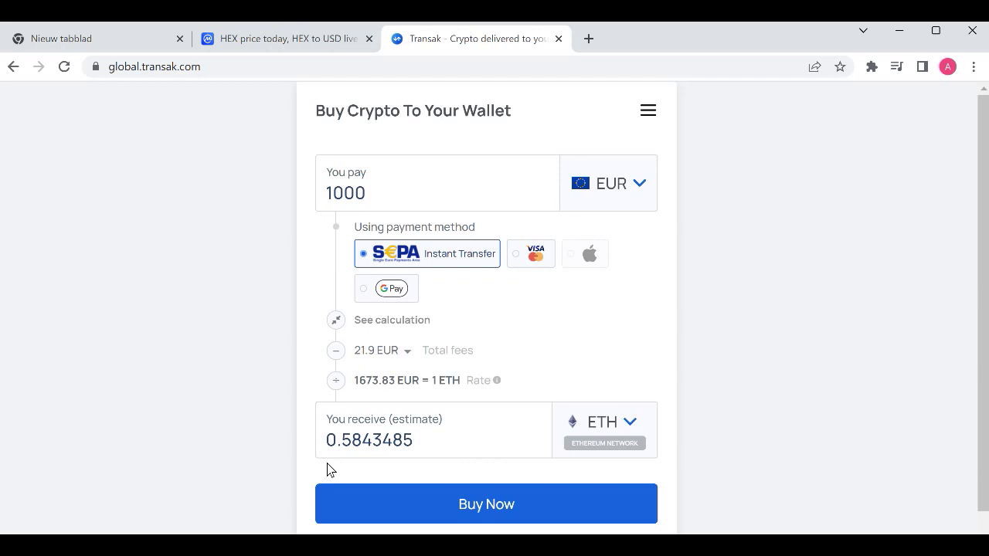
Set the amount to pay to 50 EUR with Card Payment and proceed to the ETH order details
click(371, 193)
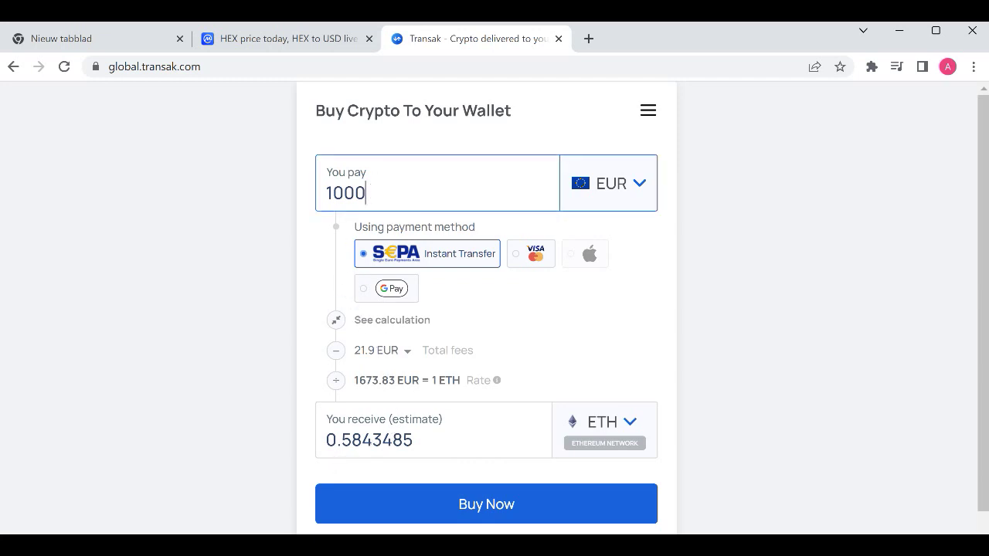
key(BackSpace)
key(BackSpace)
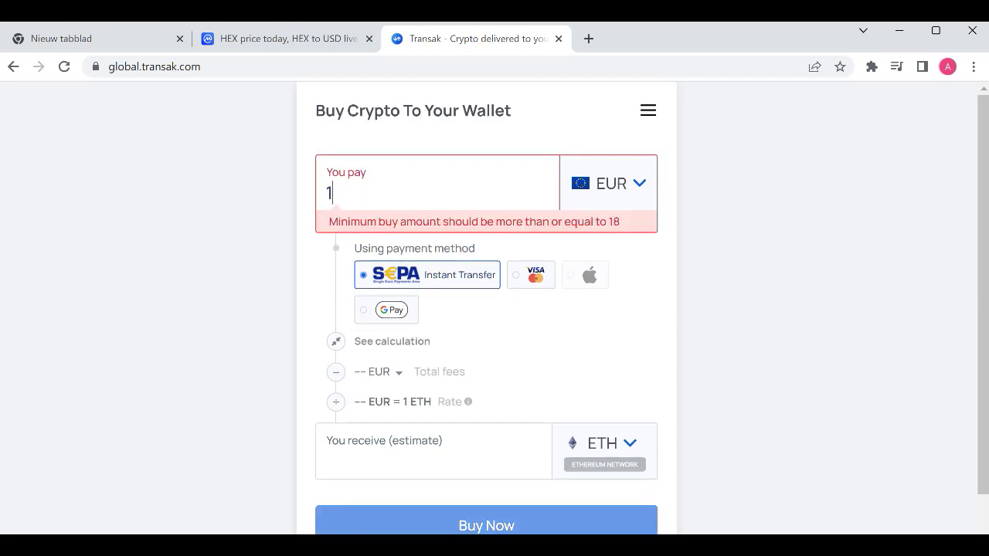
key(BackSpace)
text(50)
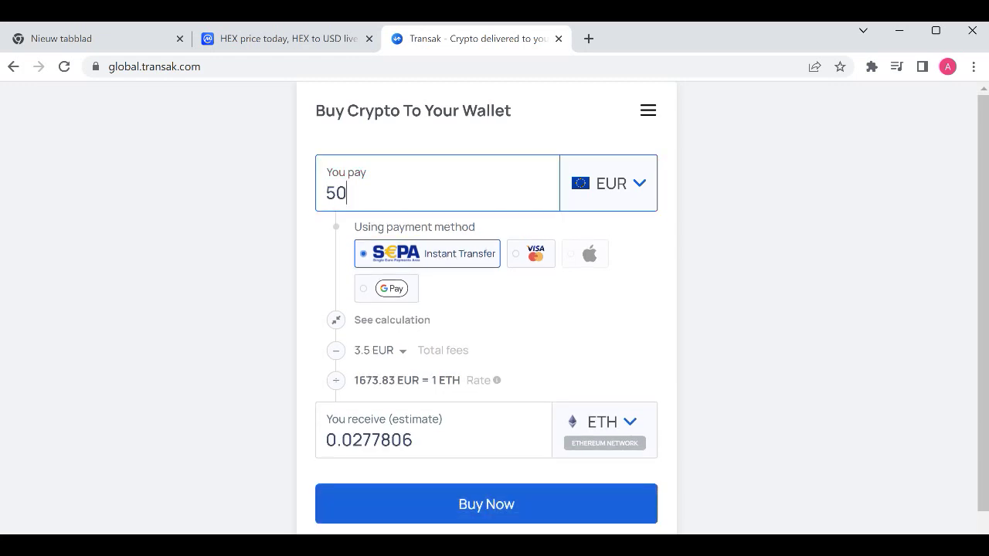
click(520, 258)
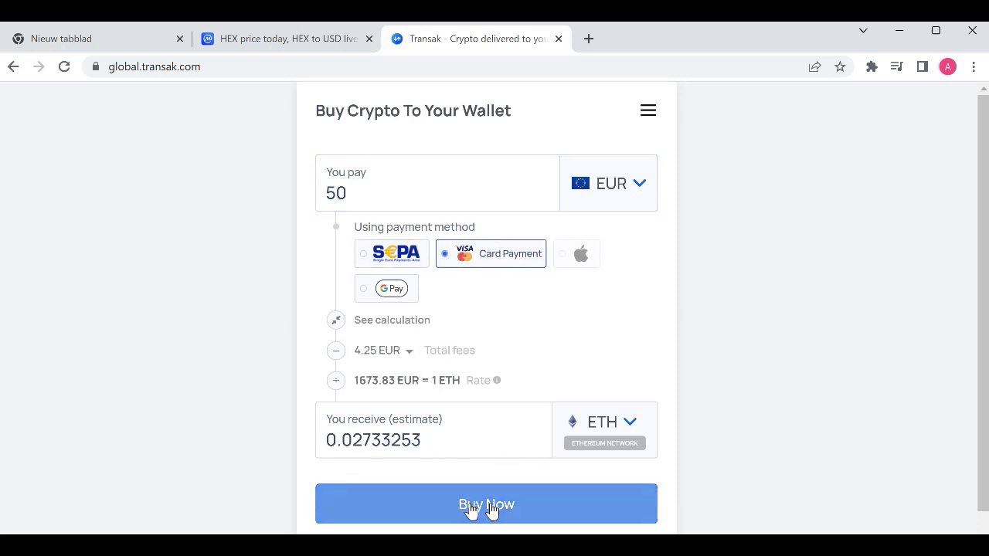
click(519, 507)
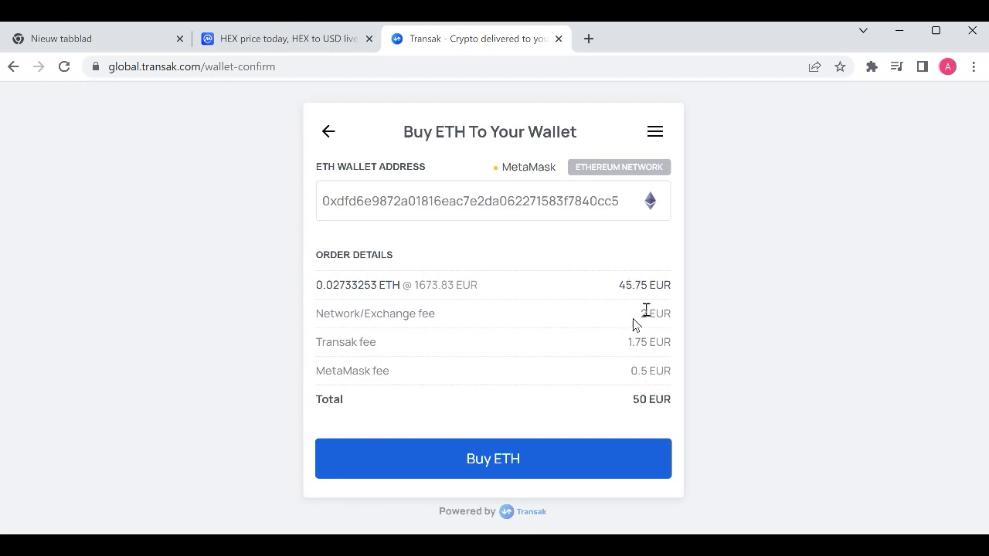
Confirm the ETH purchase and submit the account email address
click(534, 460)
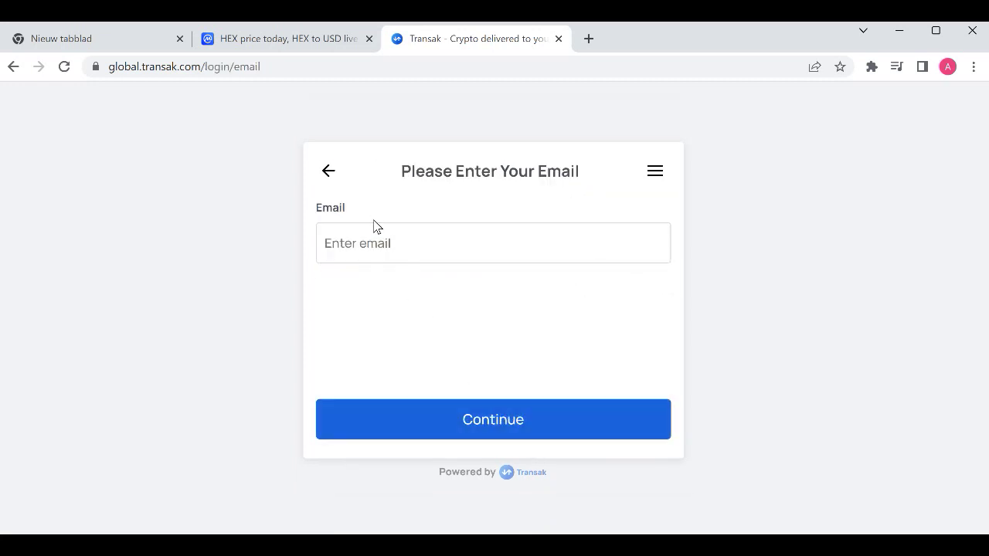
click(493, 243)
key(Down)
key(Return)
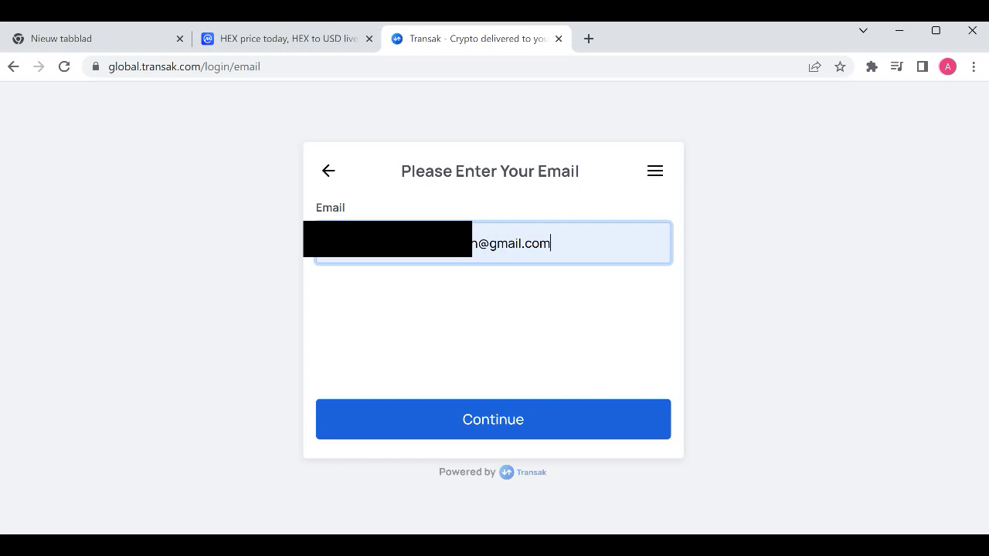
click(552, 416)
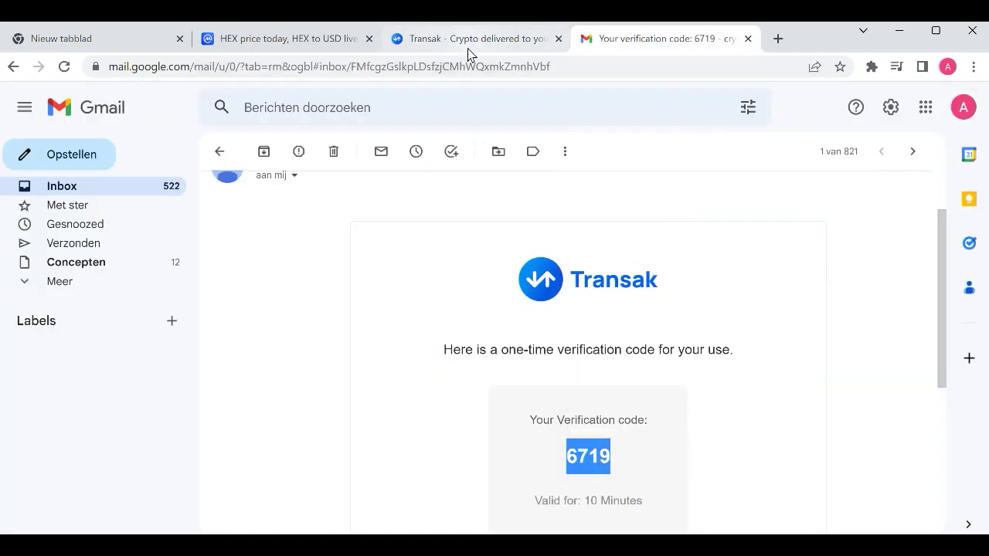
Return to Transak, paste the emailed verification code, agree to the Terms of Use and Privacy Policy, and continue
click(473, 40)
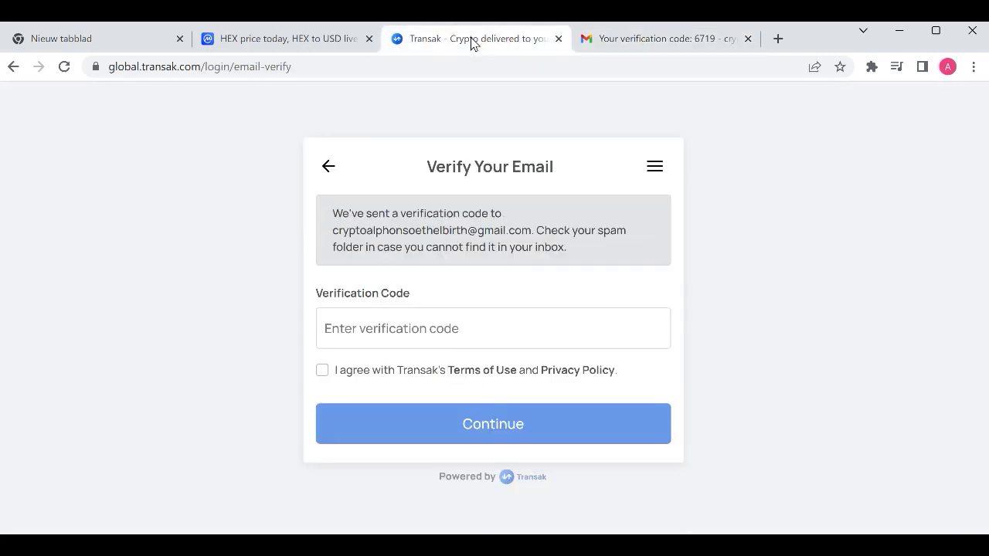
click(375, 312)
right_click(375, 315)
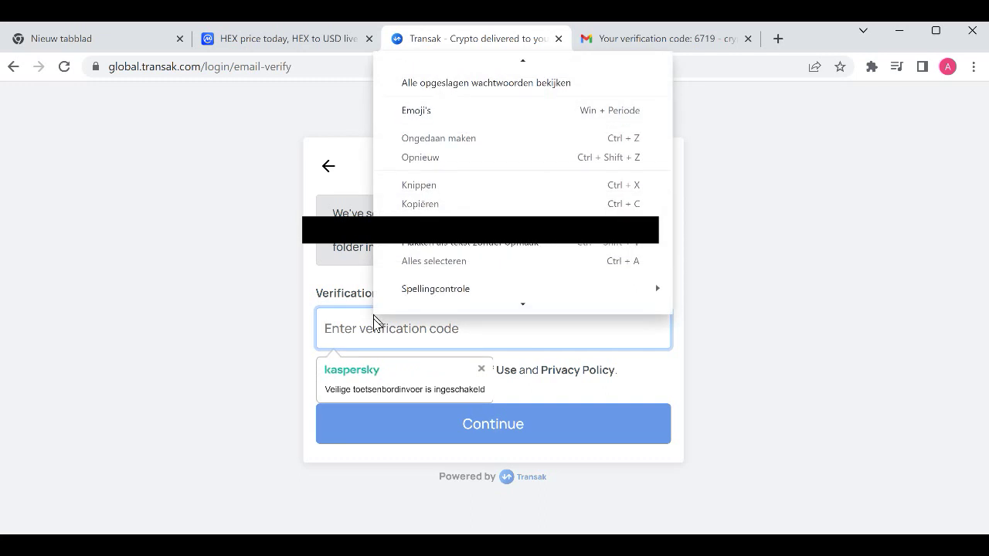
scroll(375, 316, down, 2)
click(418, 174)
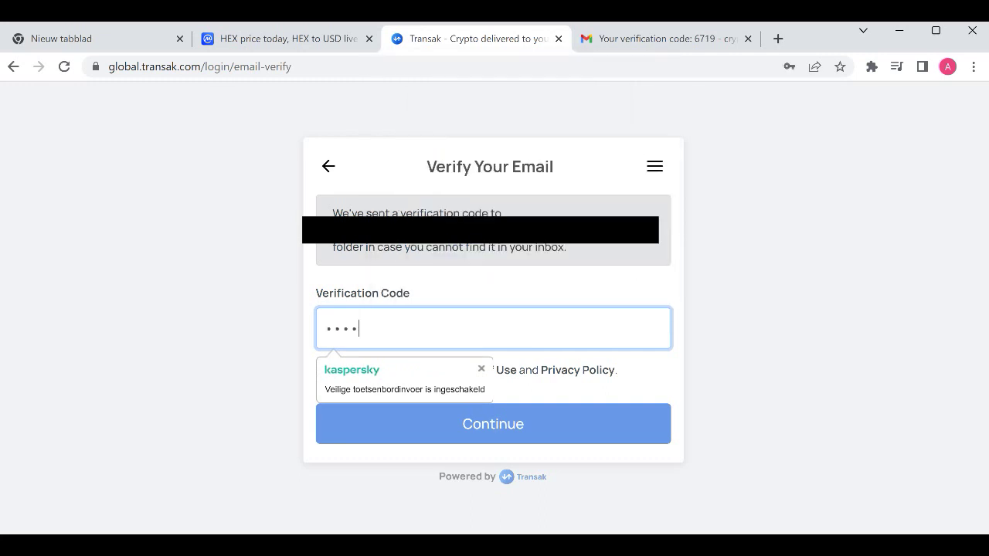
click(322, 372)
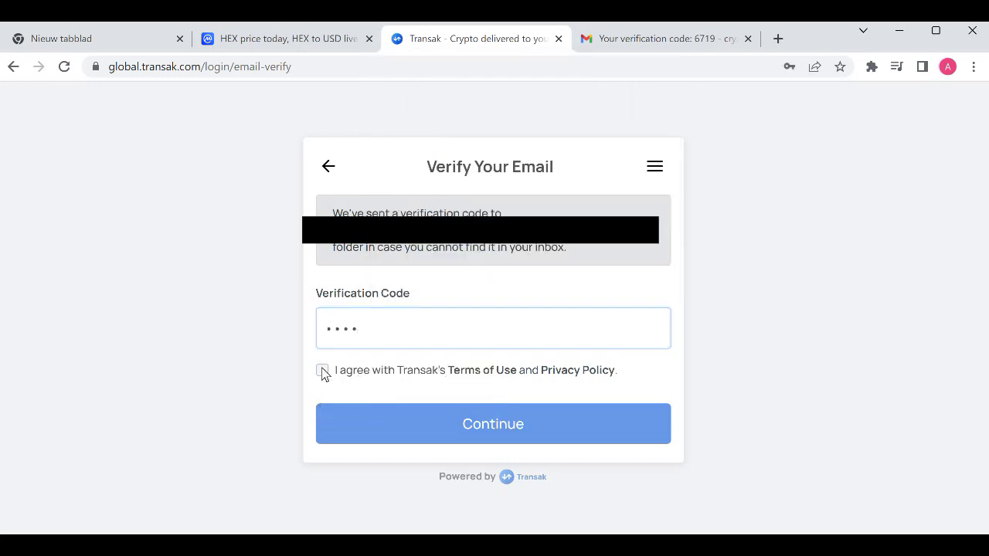
click(500, 429)
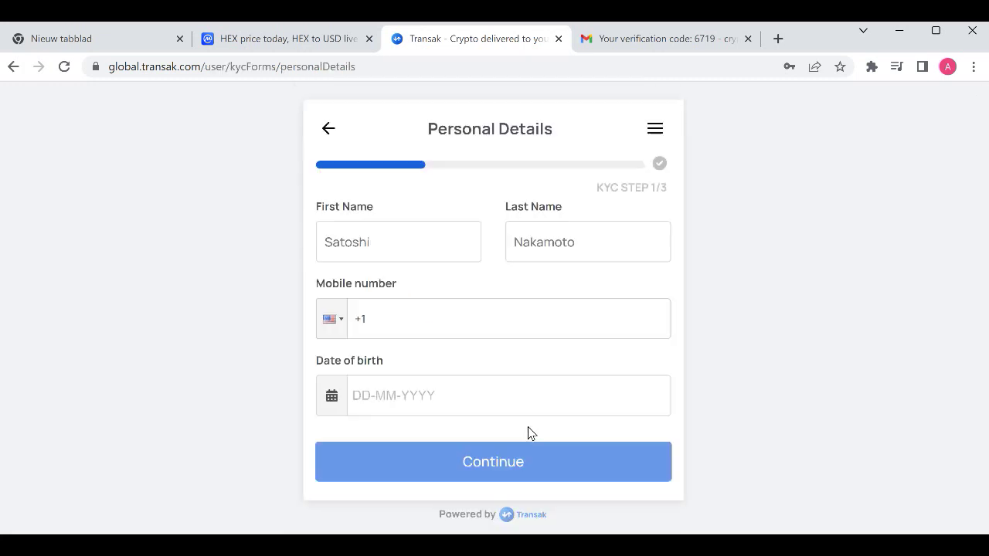
Complete the KYC personal details and address forms, declining the browser's offer to save the address
click(367, 319)
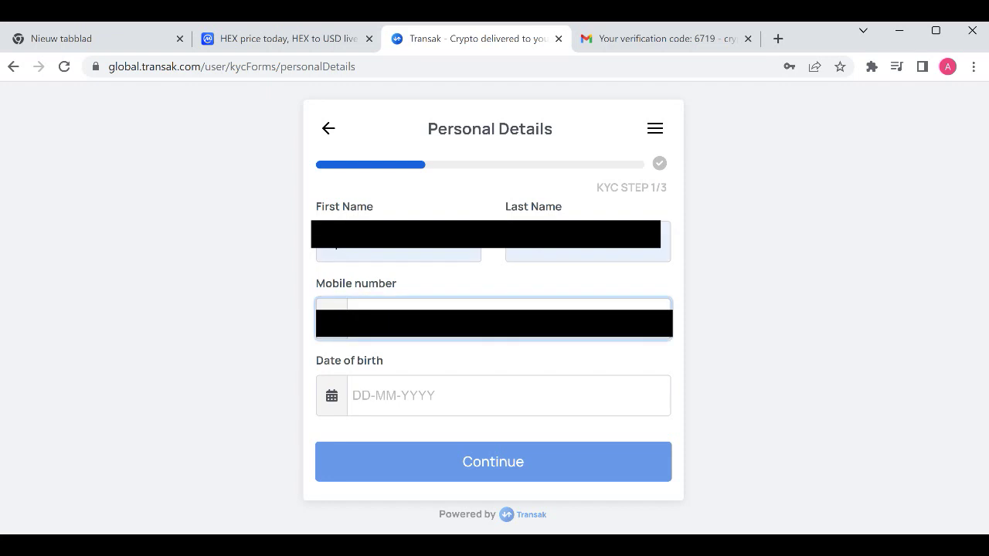
click(513, 393)
scroll(517, 384, down, 5)
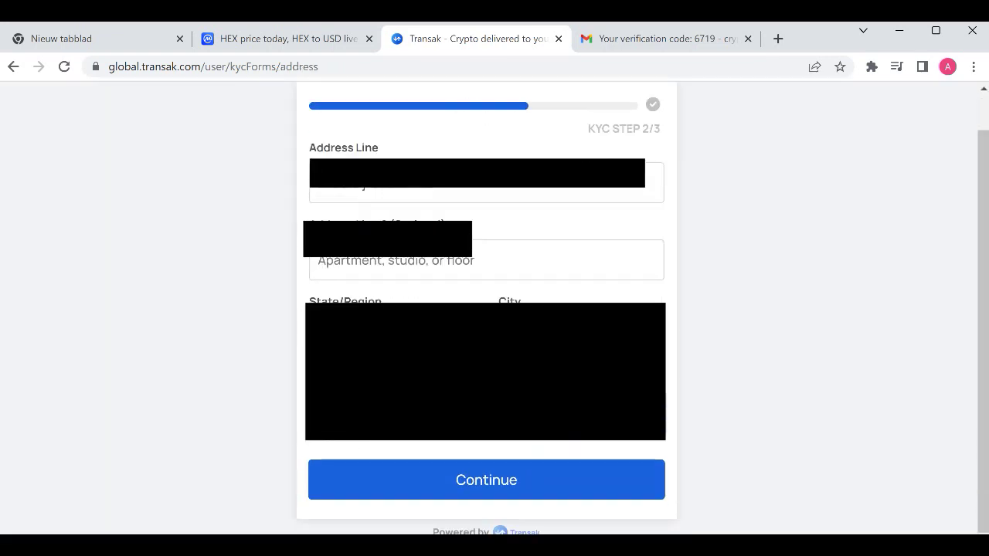
click(503, 480)
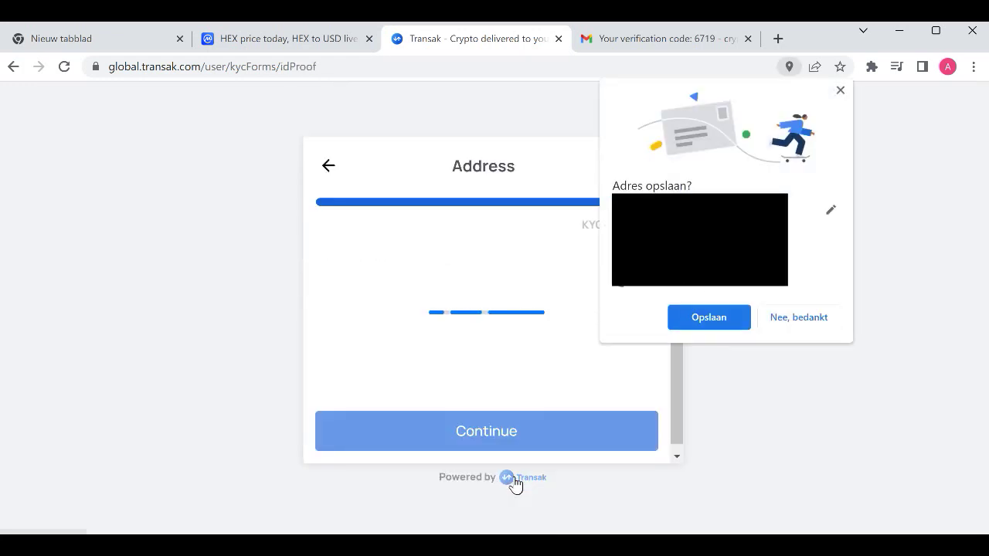
click(814, 324)
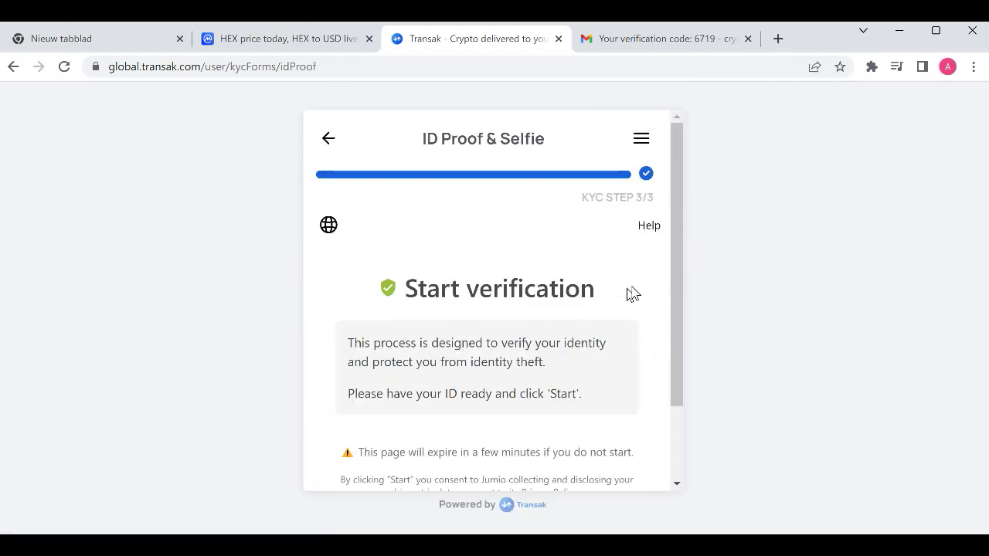
Start the identity verification with Passport as the ID type and proceed to sending a link to the mobile
drag(678, 261, 667, 378)
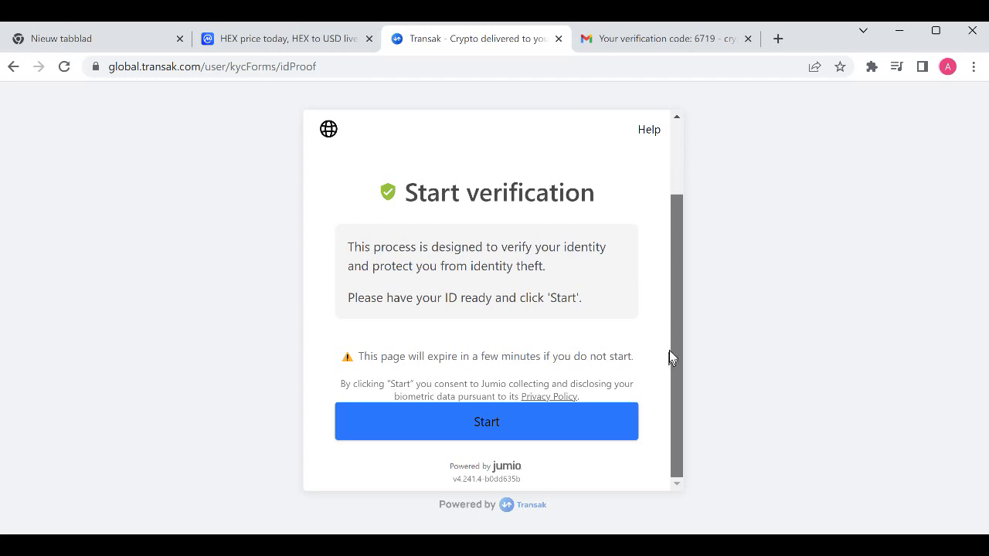
scroll(674, 316, up, 1)
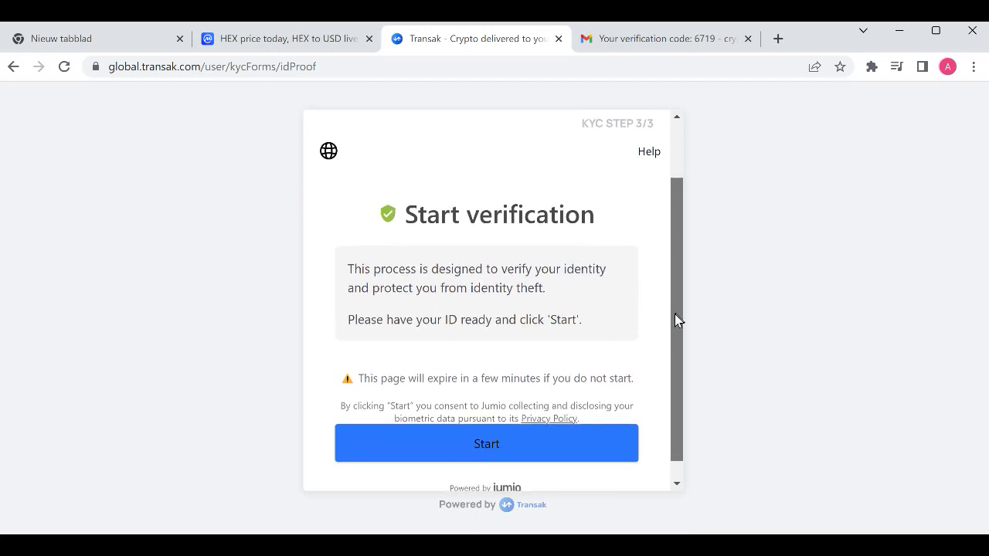
click(497, 440)
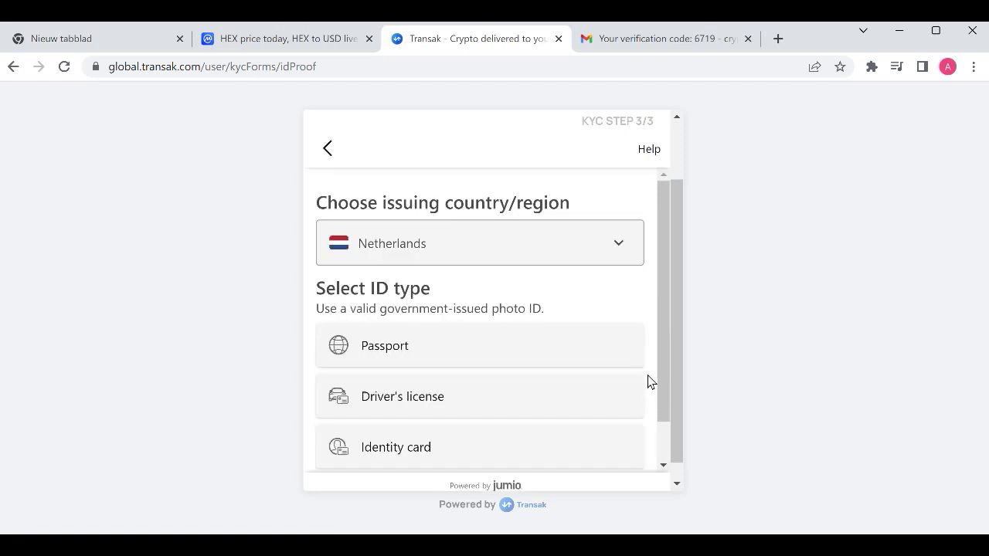
scroll(445, 323, down, 1)
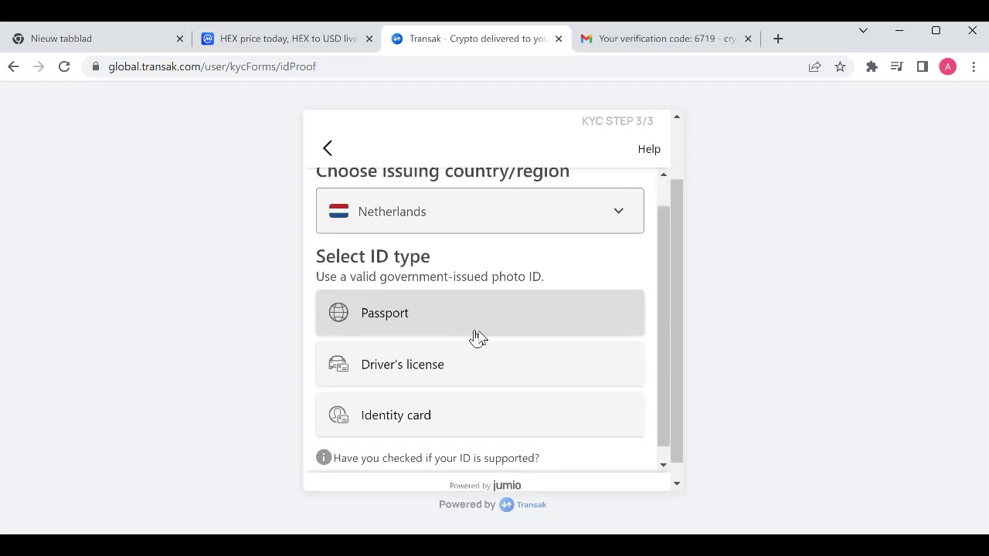
click(473, 331)
click(420, 245)
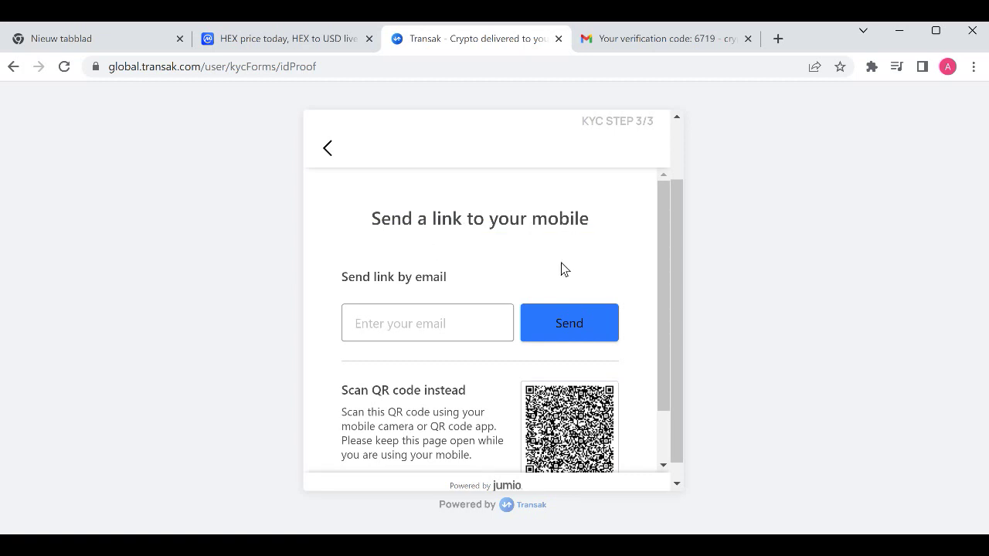
Fill in the email address for receiving the mobile identity verification link, and acknowledge the KYC submission notice
scroll(570, 265, down, 2)
scroll(570, 270, up, 1)
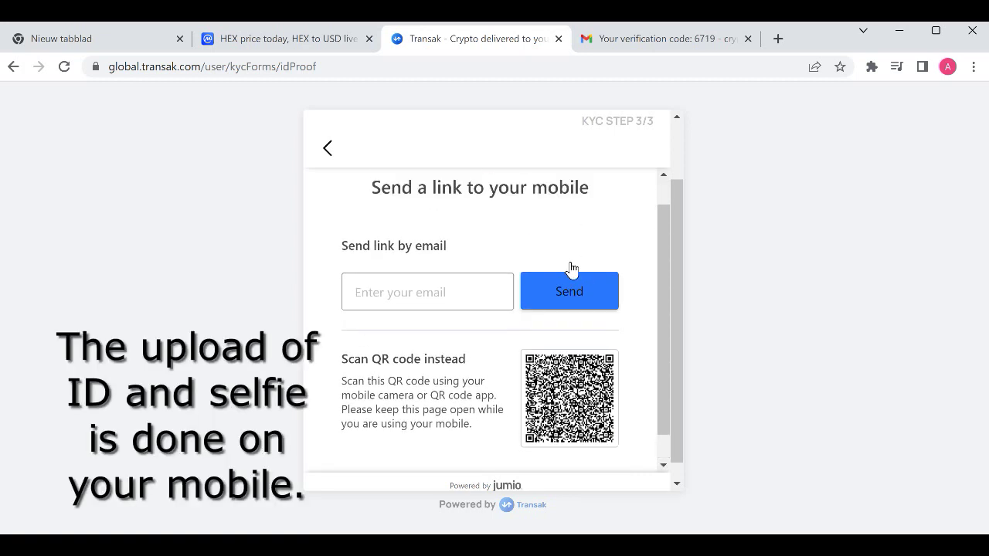
scroll(571, 268, down, 1)
click(426, 261)
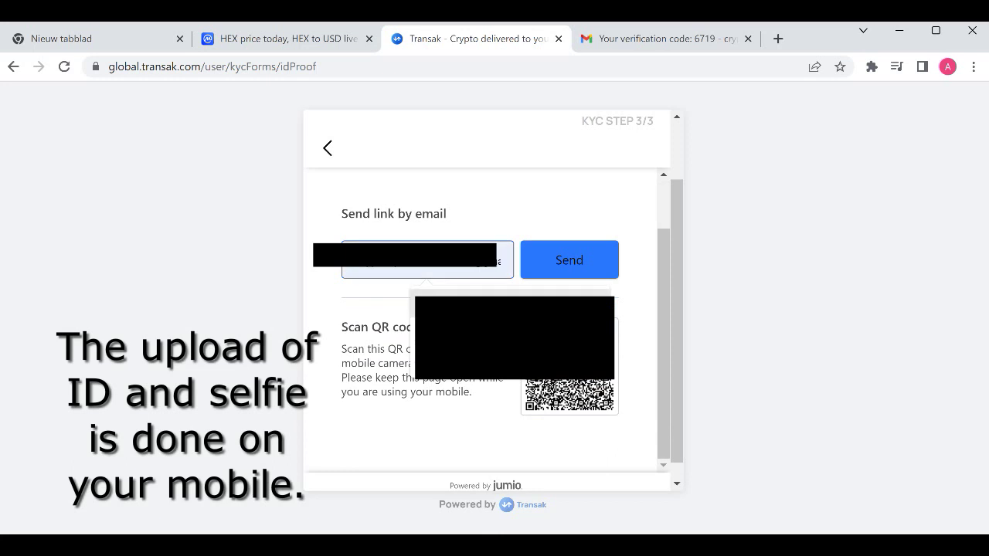
click(444, 307)
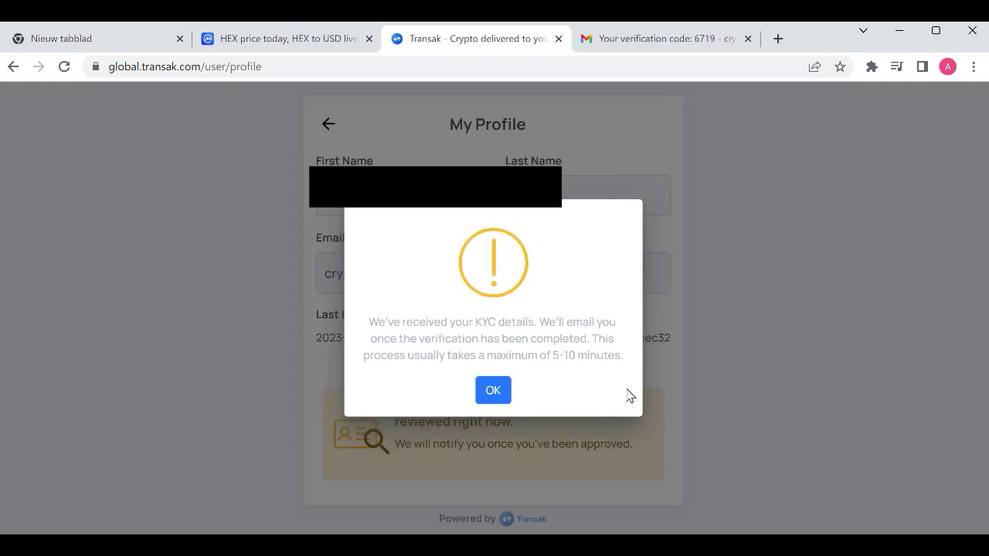
click(493, 393)
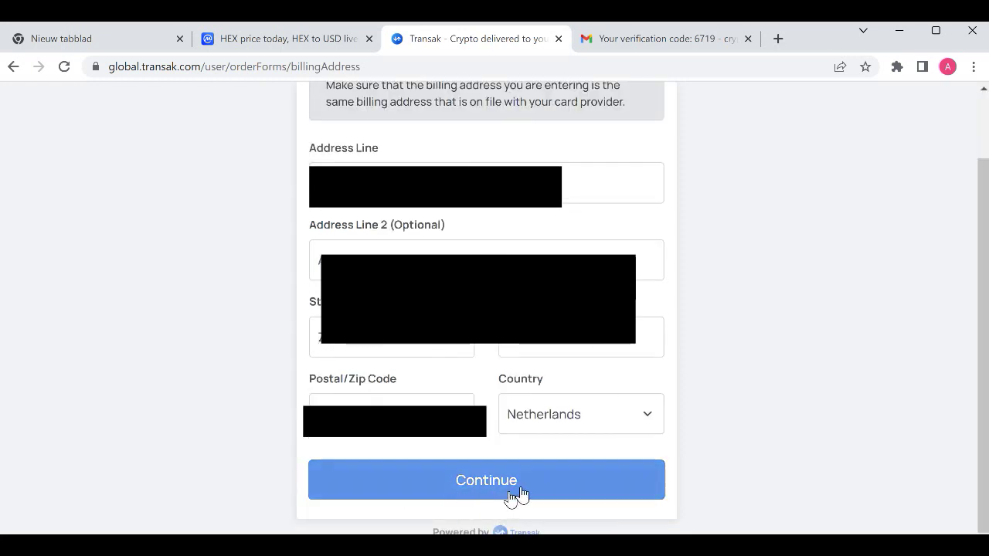
Submit the billing address with Netherlands as the country, enter the card number, expiry date and CVV, and add the card
click(531, 488)
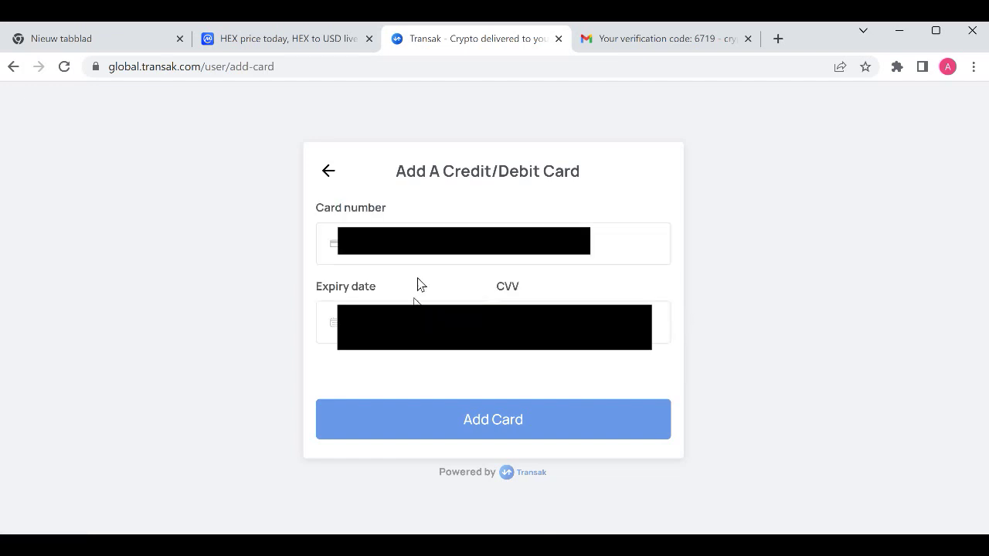
click(630, 244)
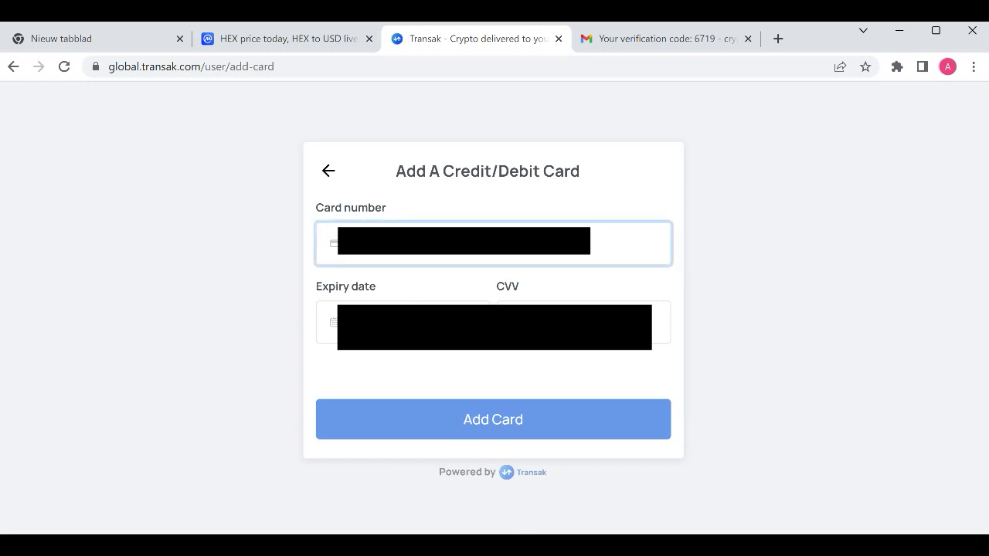
click(517, 427)
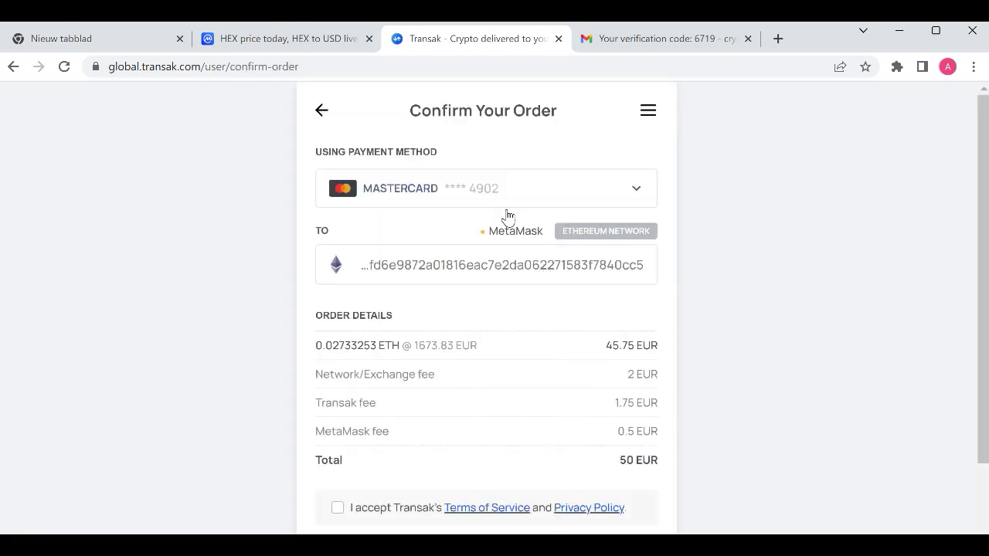
Accept Transak's Terms of Service and Privacy Policy and confirm the 50 EUR ETH order paid by Mastercard
scroll(503, 206, down, 1)
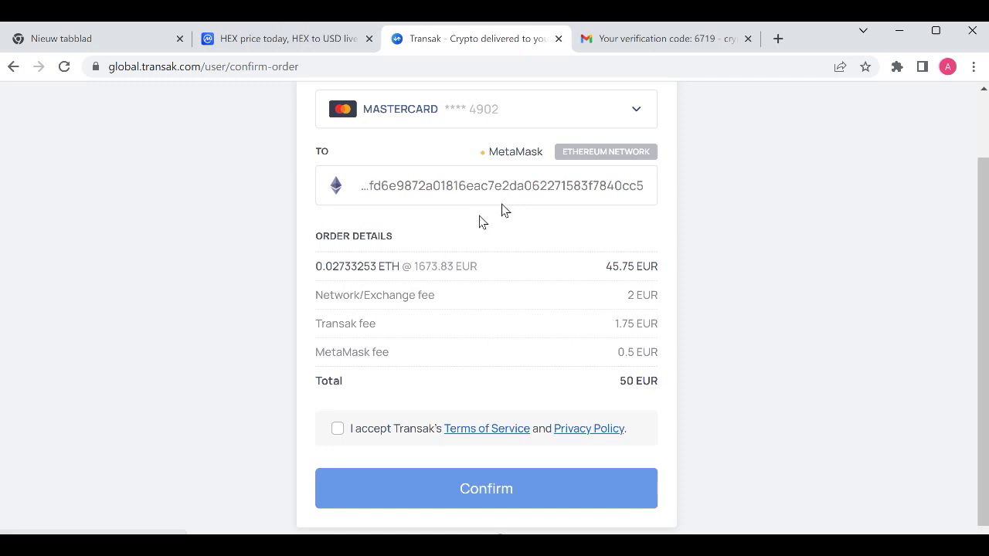
click(338, 429)
click(526, 490)
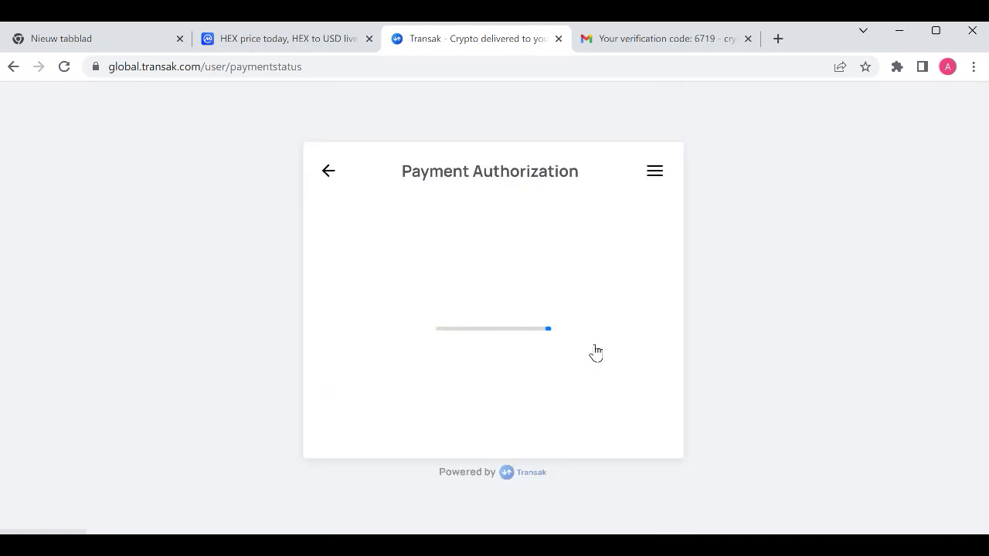
Open the order tracking page for the submitted ETH purchase
scroll(569, 294, down, 1)
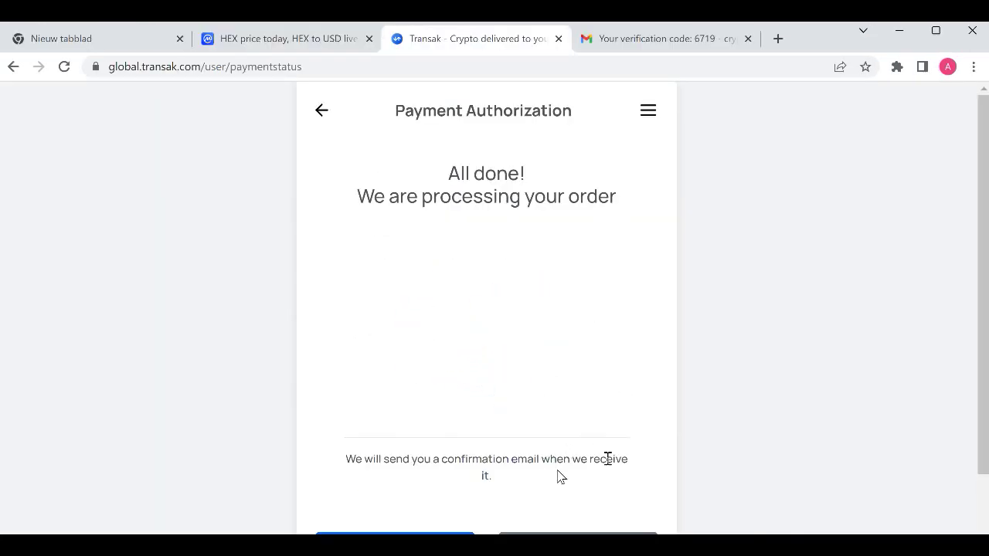
scroll(644, 469, down, 1)
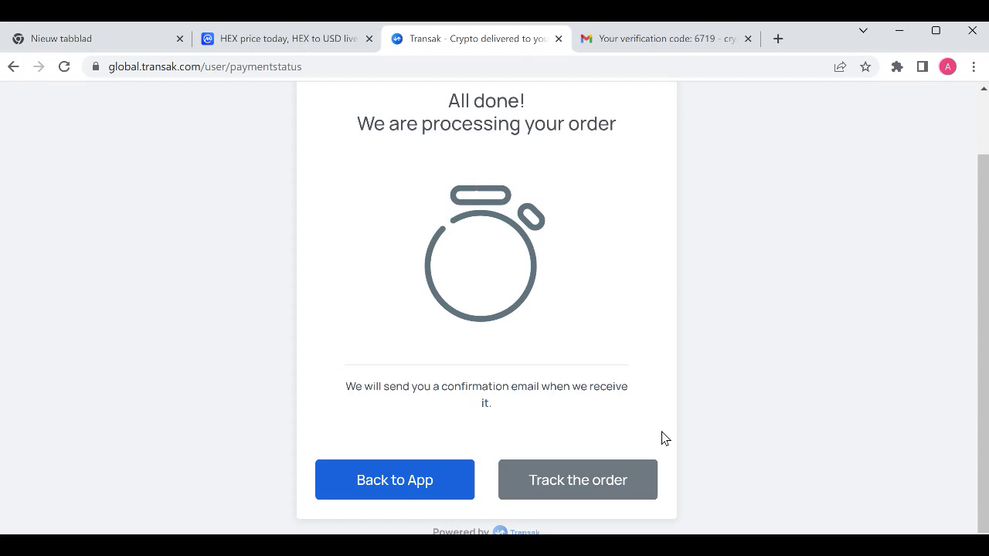
click(653, 477)
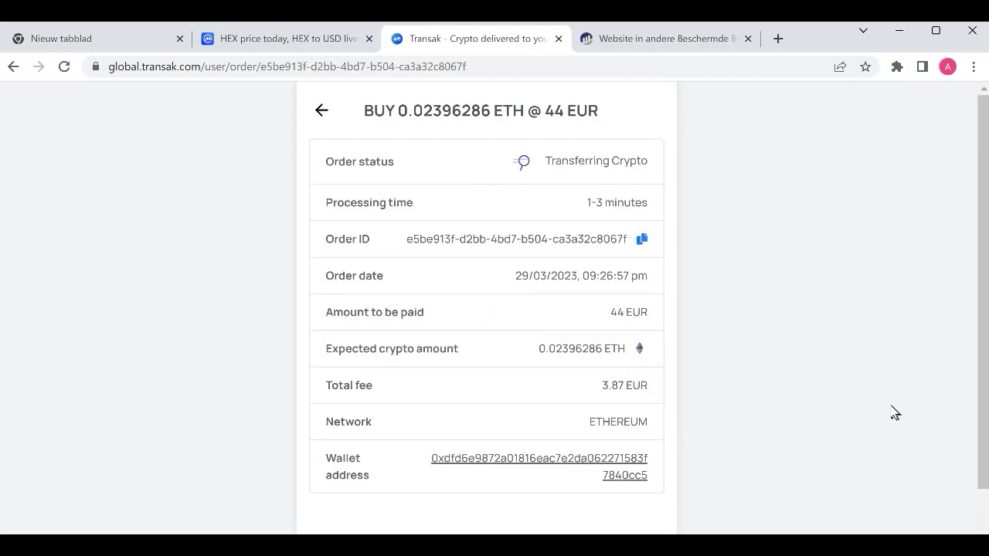
Open the MetaMask wallet from the browser's extensions
click(897, 67)
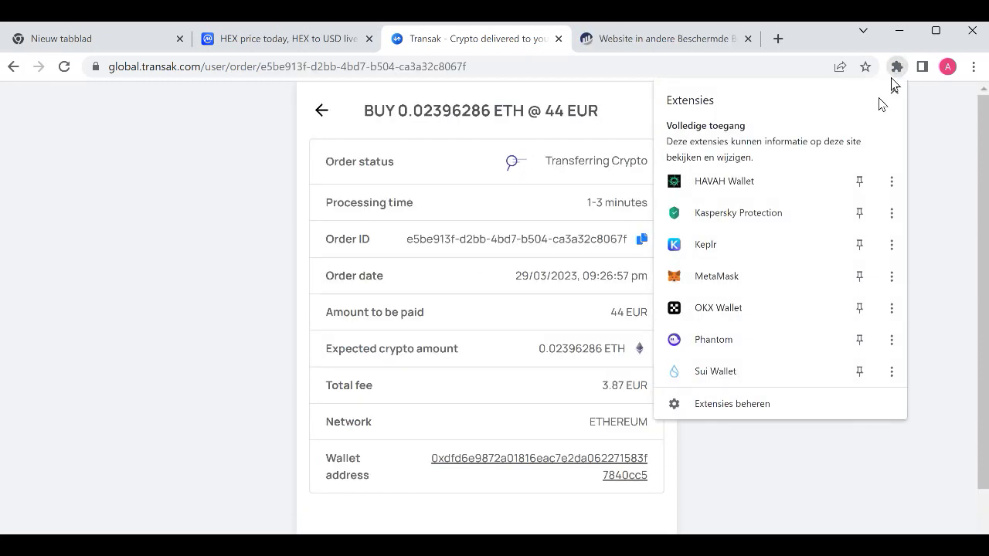
click(776, 276)
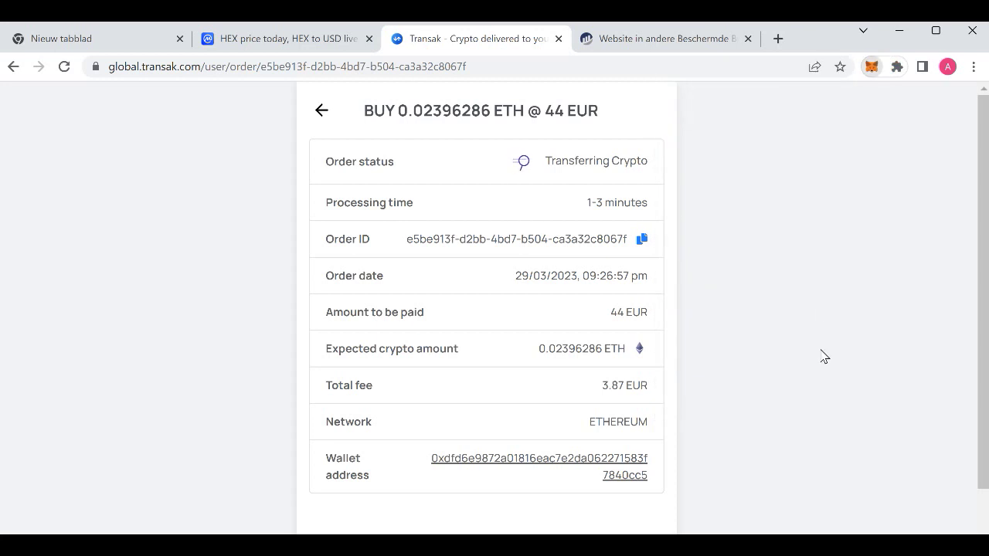